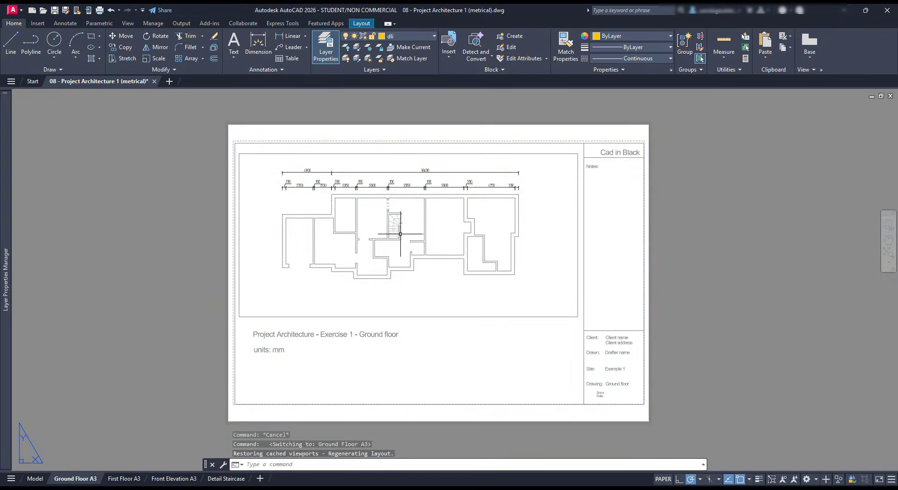
Bring the floor plan into view and place a jog symbol on the top-wall 300 dimension.
scroll(402, 235, up, 2)
scroll(411, 204, up, 2)
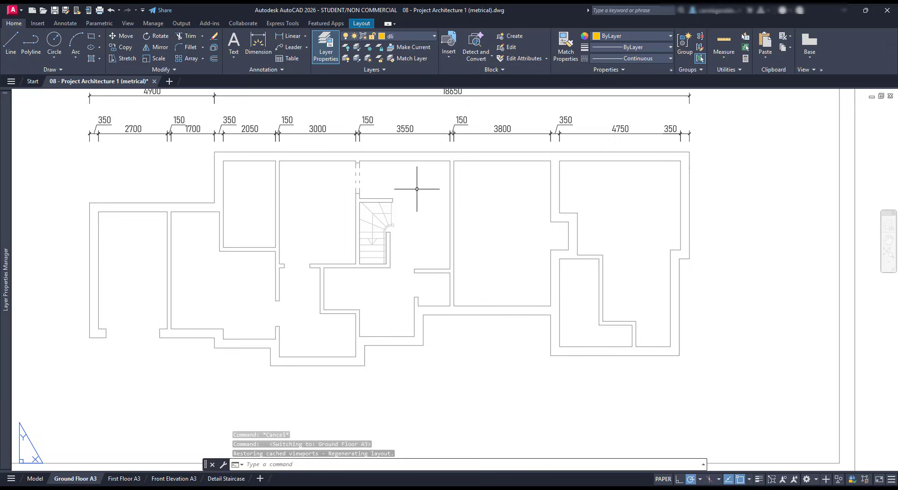
middle_drag(415, 160, 439, 225)
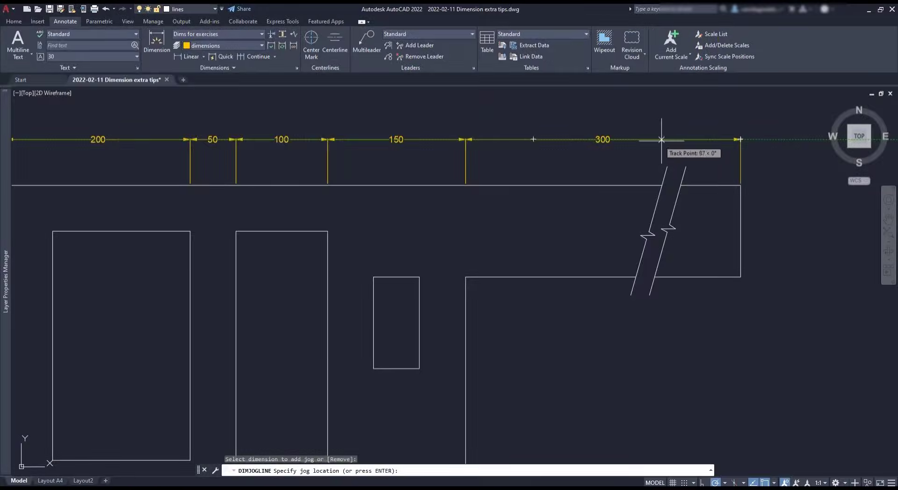
click(672, 140)
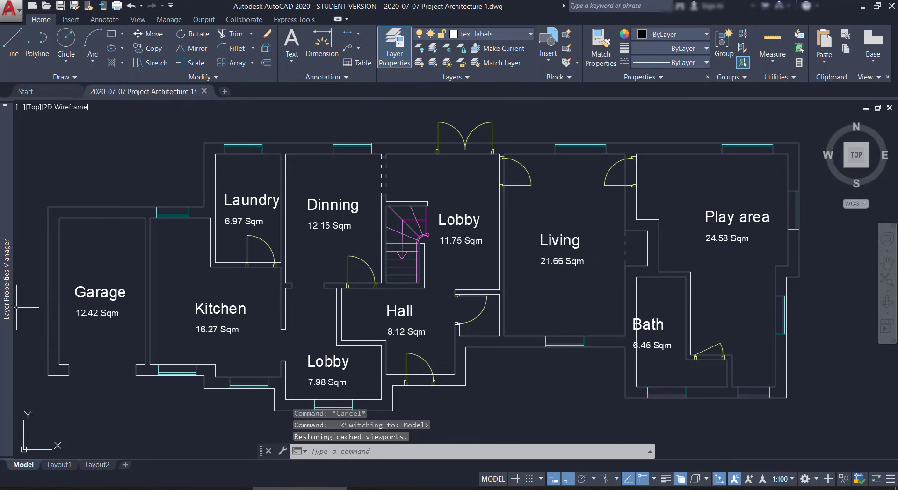
mouse_move(8, 310)
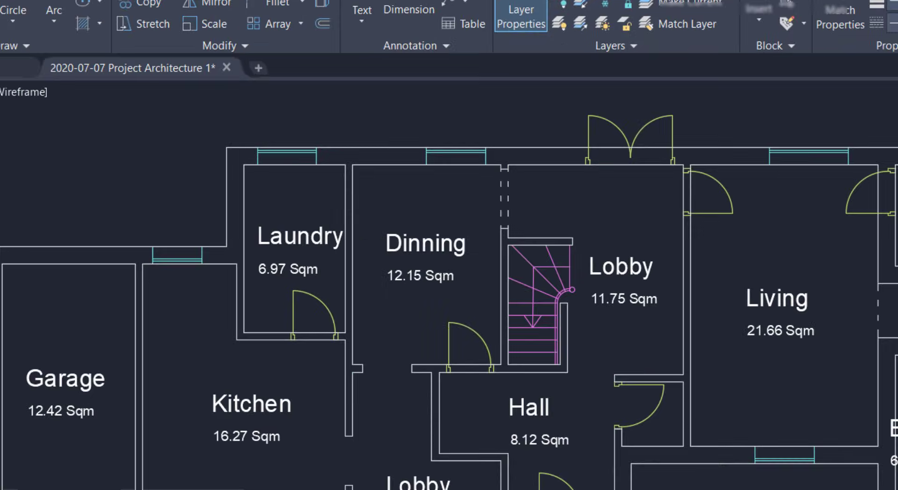
click(850, 382)
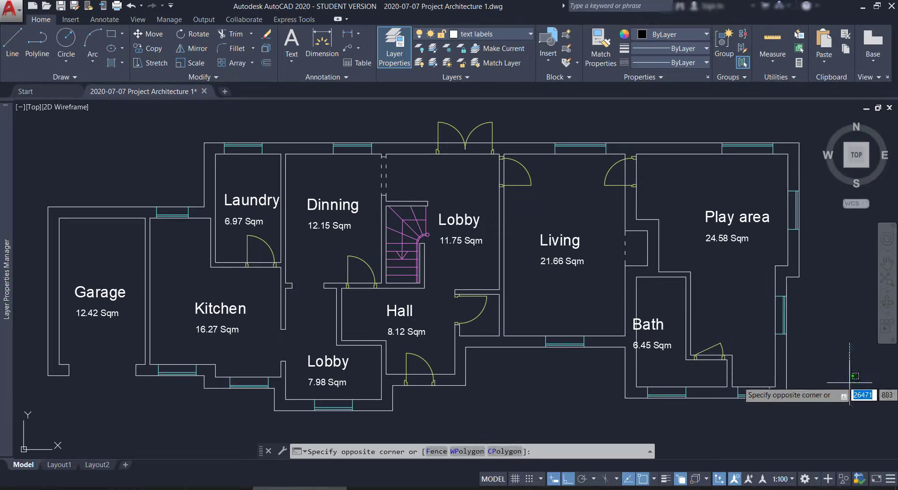
click(851, 382)
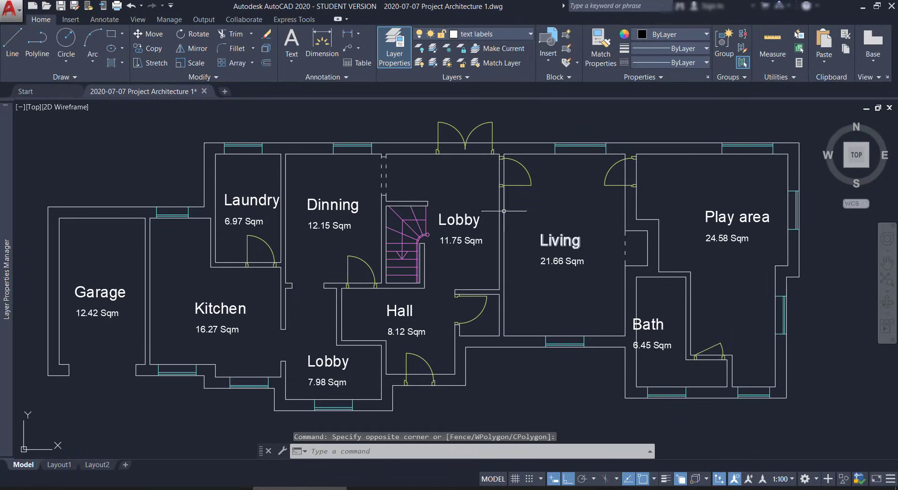
Open the Annotative dimension style for modification and review its Text and Symbols and Arrows settings.
click(95, 20)
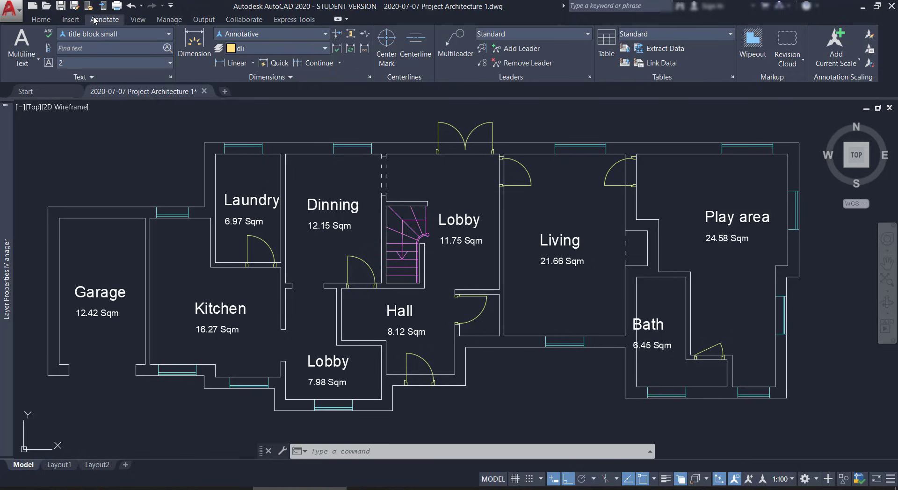
click(370, 77)
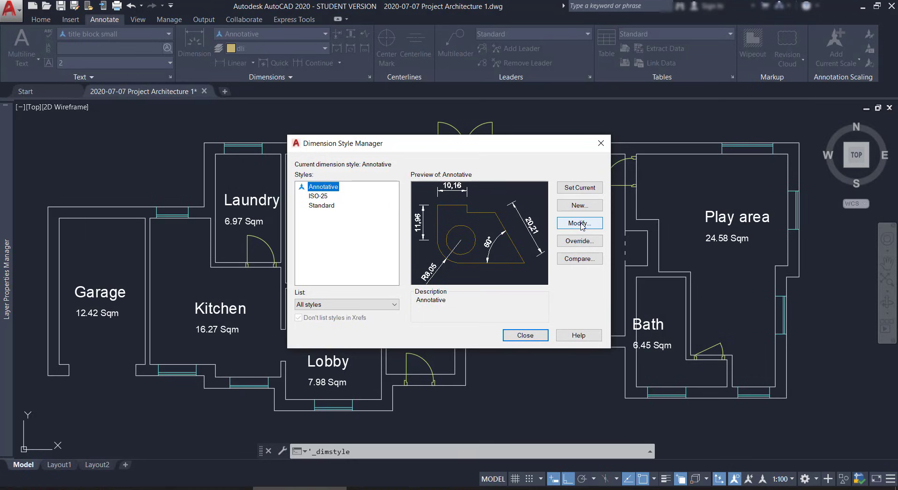
click(583, 226)
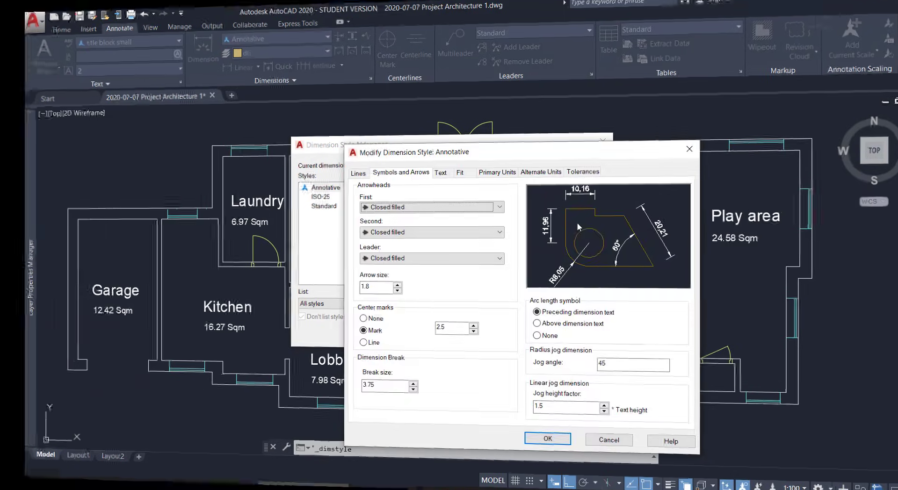
click(441, 173)
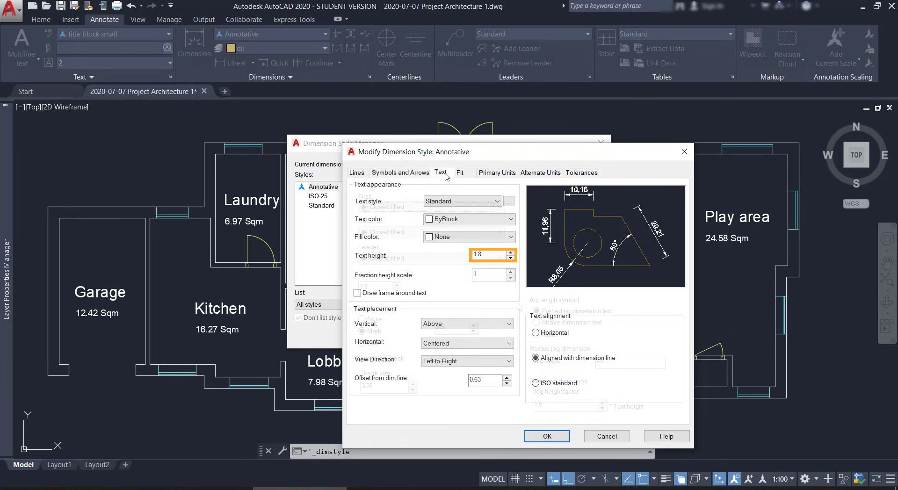
click(401, 172)
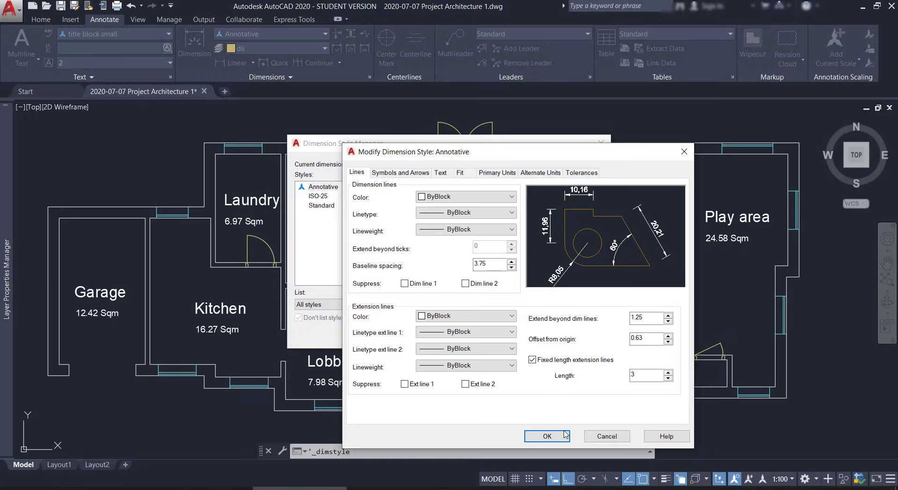
Confirm and close the dimension style dialogs, then show the annotation scale list.
click(550, 431)
click(536, 337)
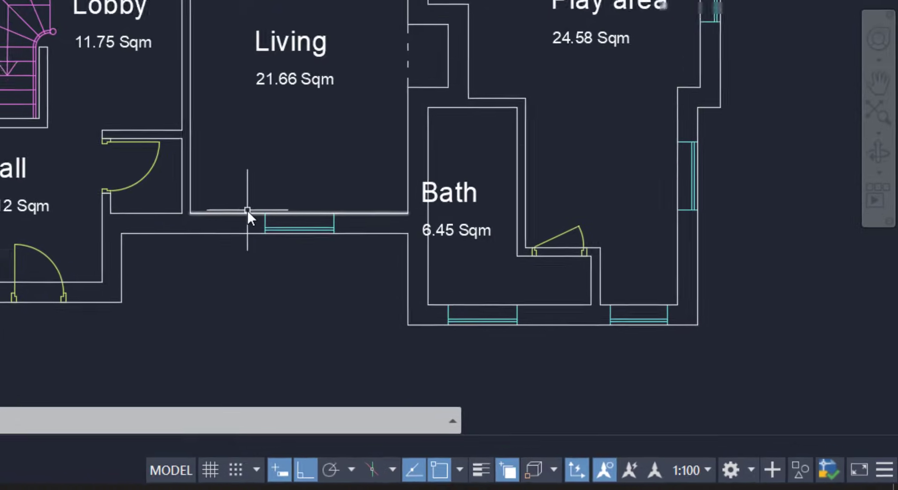
click(689, 470)
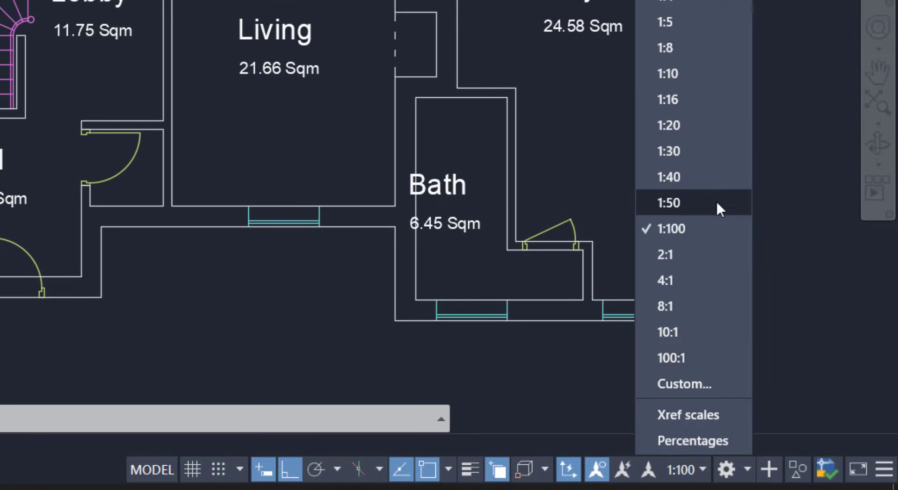
Keep the 1:100 annotation scale and dimension the 350 span between the top-right wall corners.
click(718, 229)
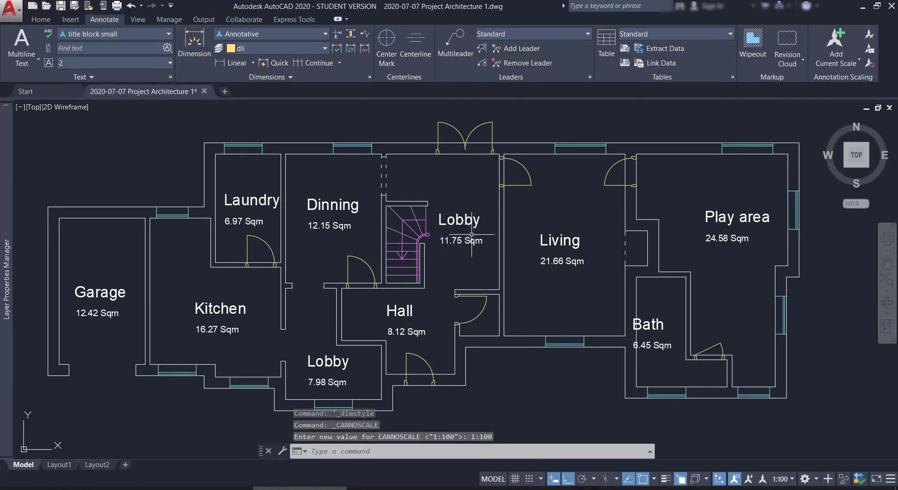
click(233, 63)
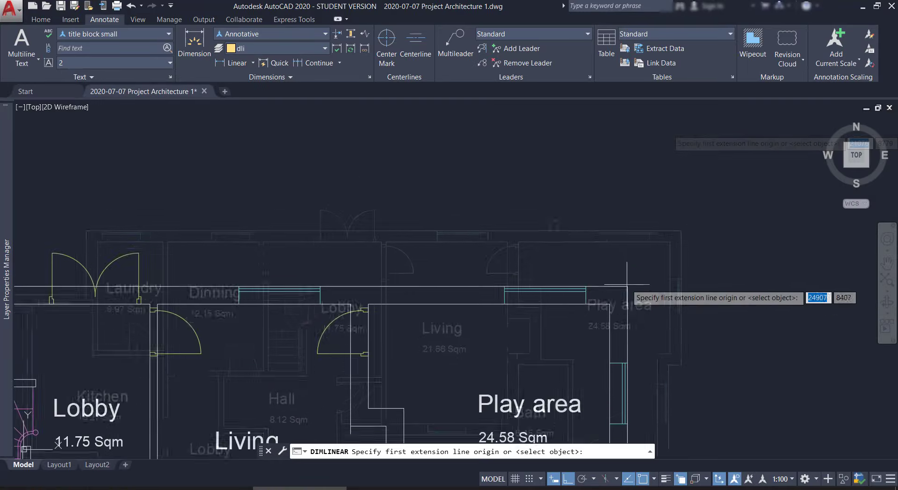
click(628, 287)
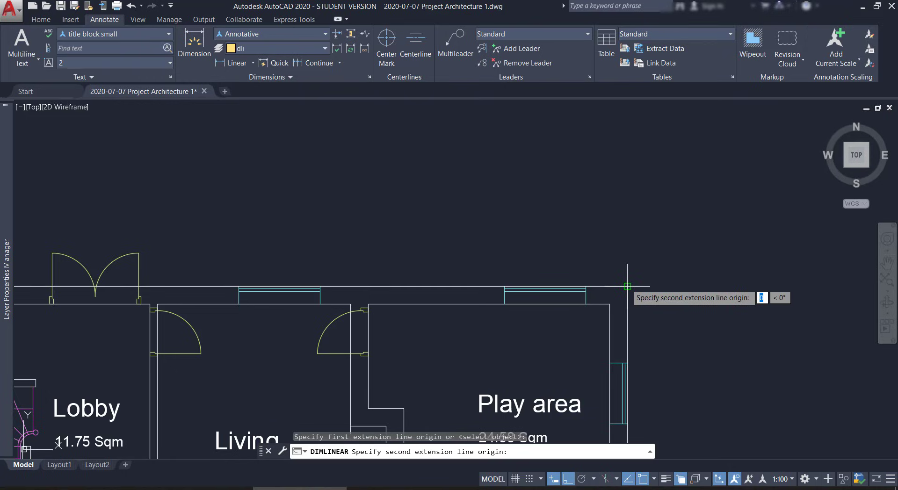
click(609, 304)
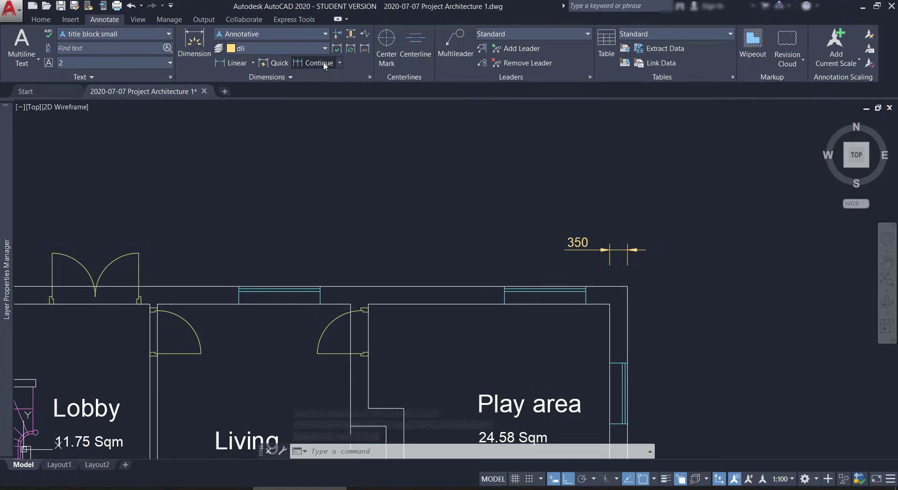
Continue from the 350 dimension with 4750 and 350 dimensions at the next wall corners.
click(324, 64)
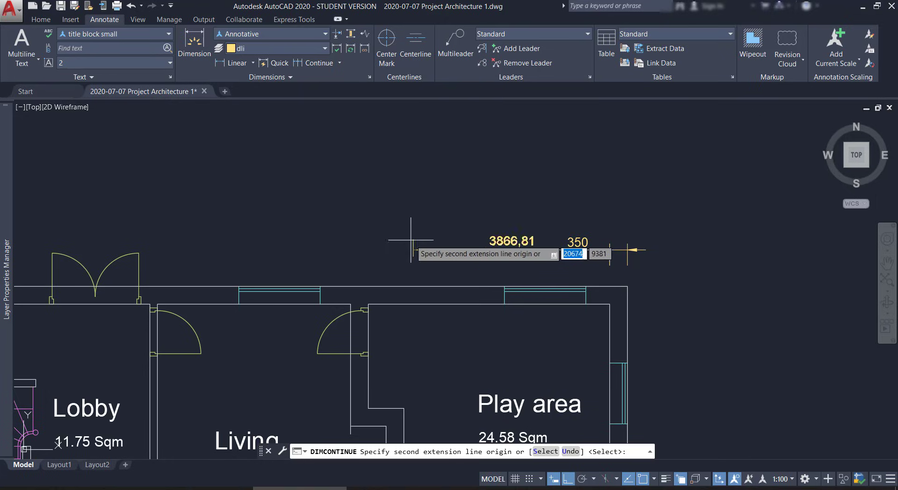
click(368, 304)
scroll(354, 320, up, 4)
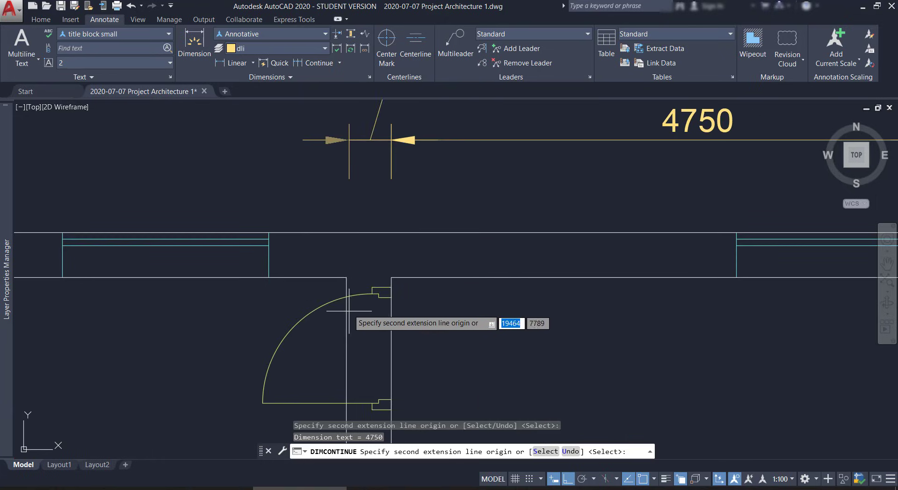
click(347, 278)
scroll(346, 278, down, 2)
middle_drag(230, 312, 477, 316)
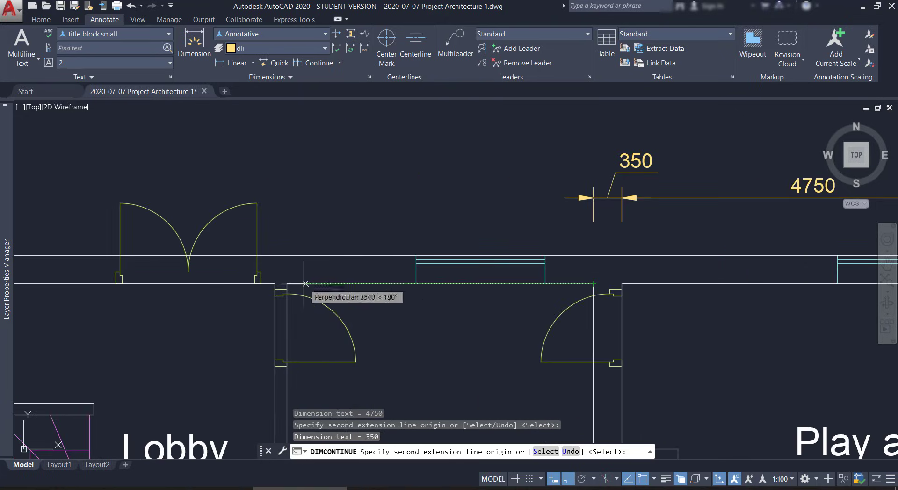
Add 3800, 150, 2700 and a final 350 dimension to complete the chain at the far corner.
click(287, 284)
click(275, 283)
scroll(283, 284, down, 2)
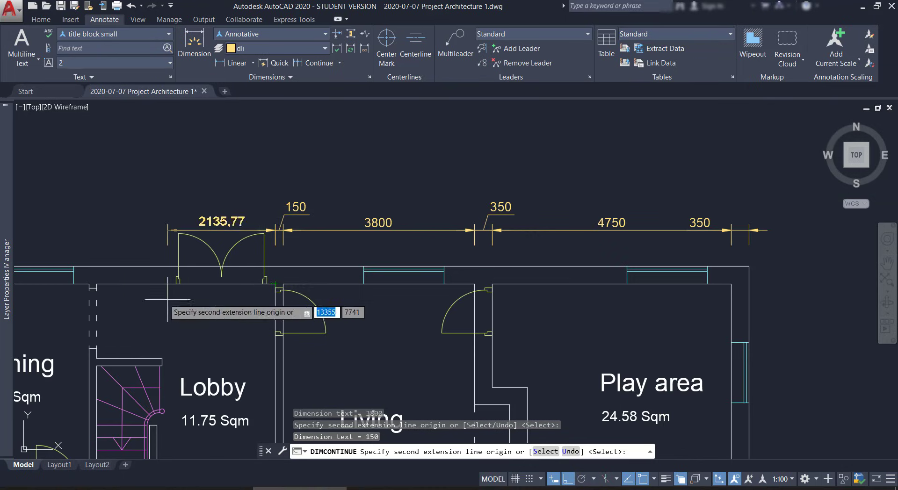
click(106, 289)
scroll(105, 289, up, 3)
click(59, 227)
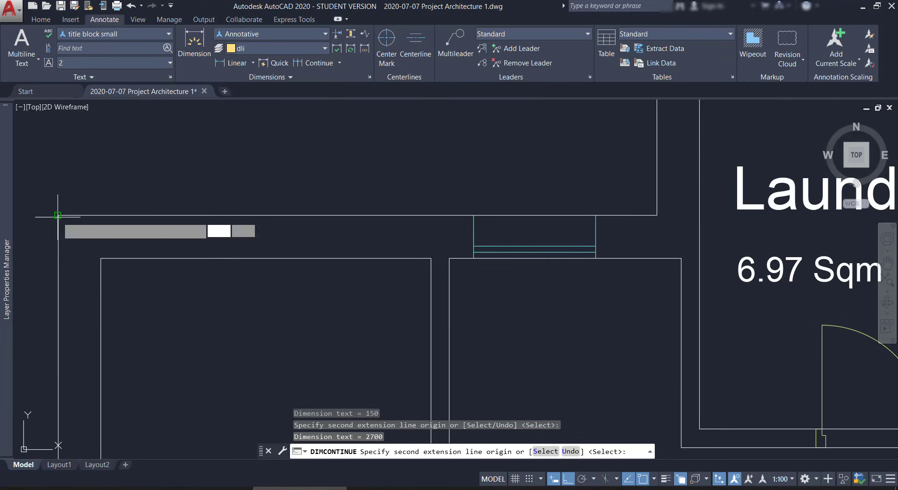
scroll(55, 224, down, 3)
key(Escape)
middle_drag(574, 158, 584, 247)
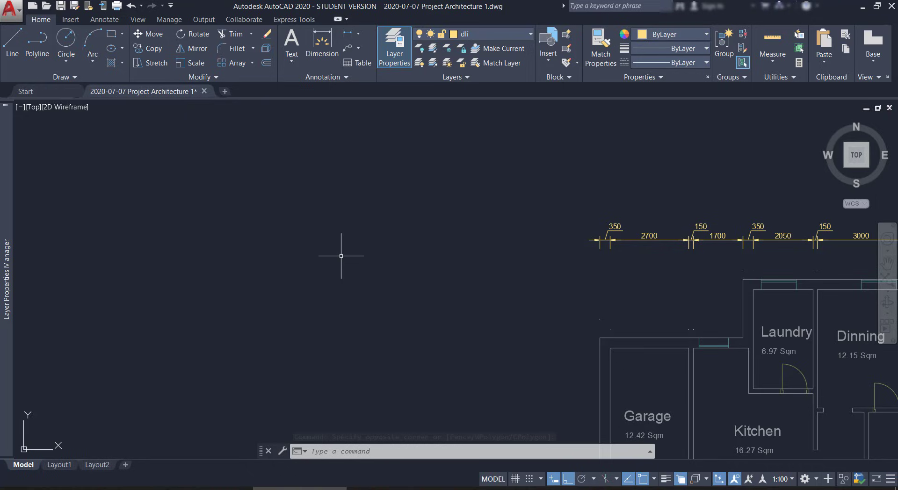
Keep DIMLAYER set to dli and make windows the current layer.
text(dimlayer)
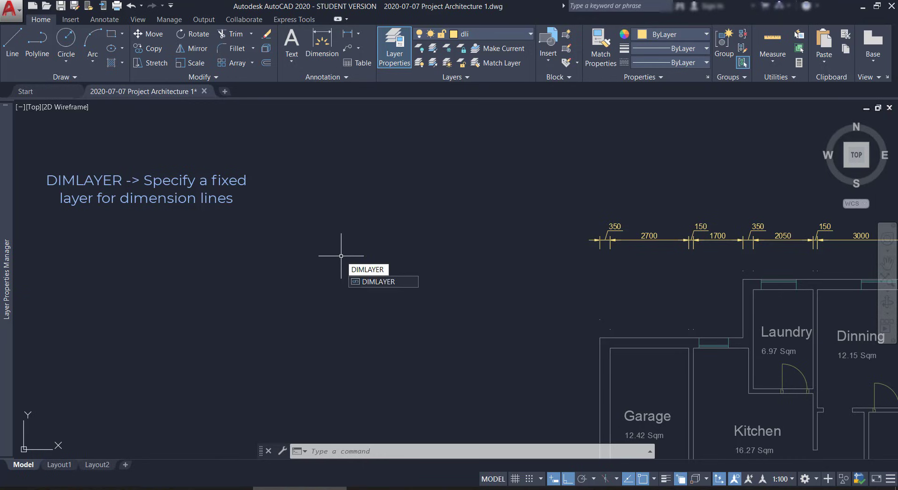
key(Return)
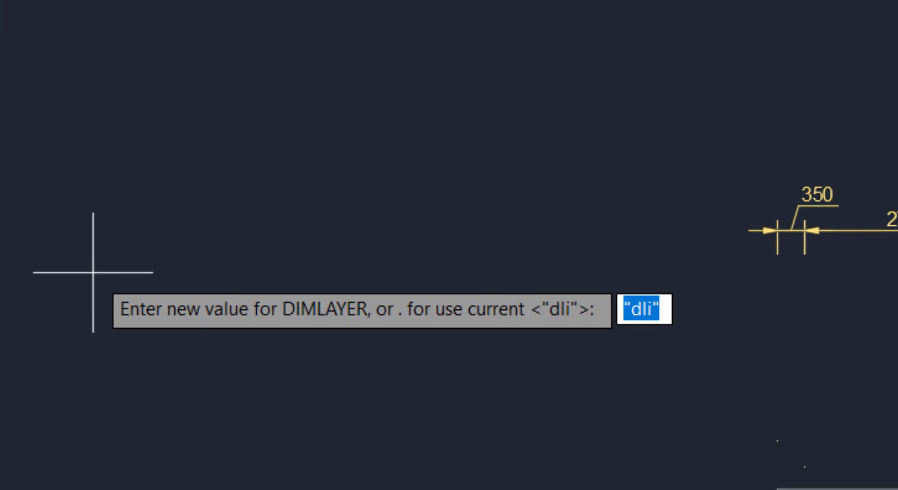
key(Return)
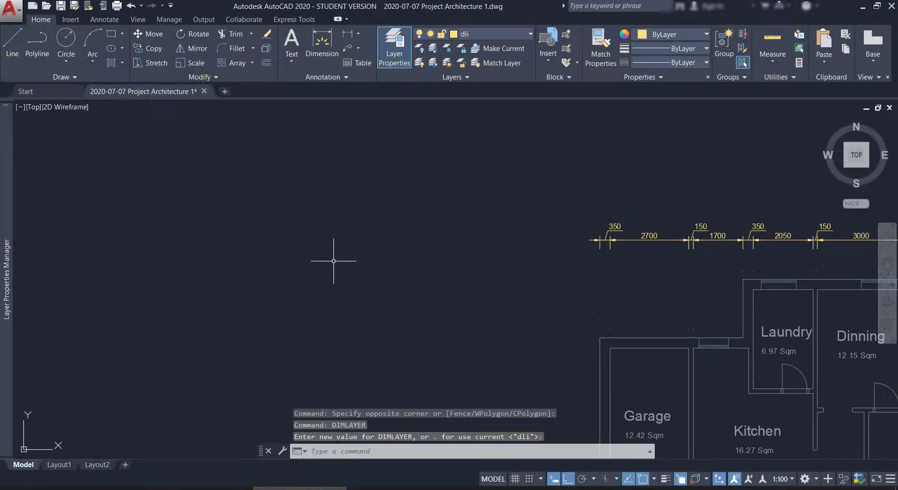
click(507, 31)
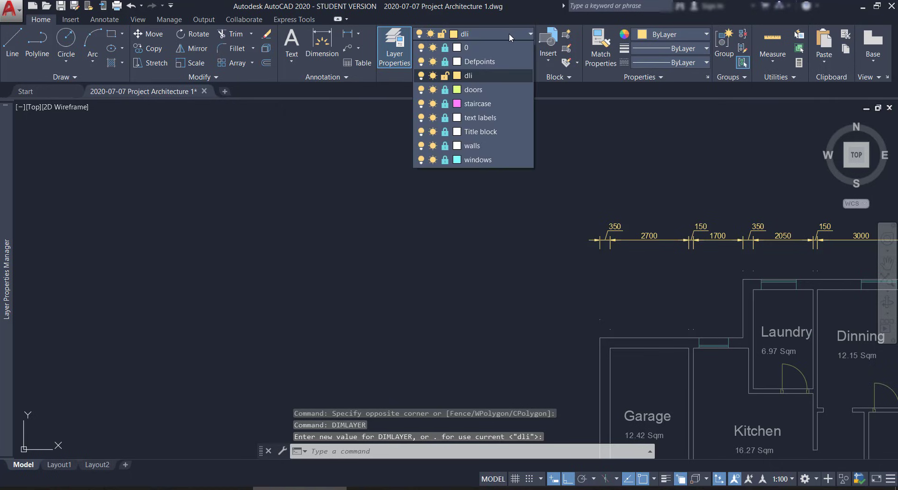
click(487, 160)
Start a test linear dimension with DLI and pick its two points left of the plan.
text(dli)
key(Return)
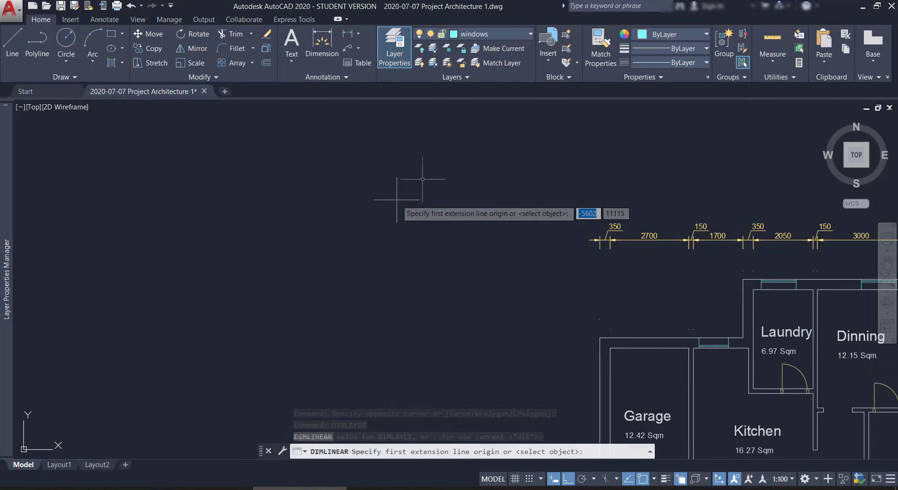
click(369, 211)
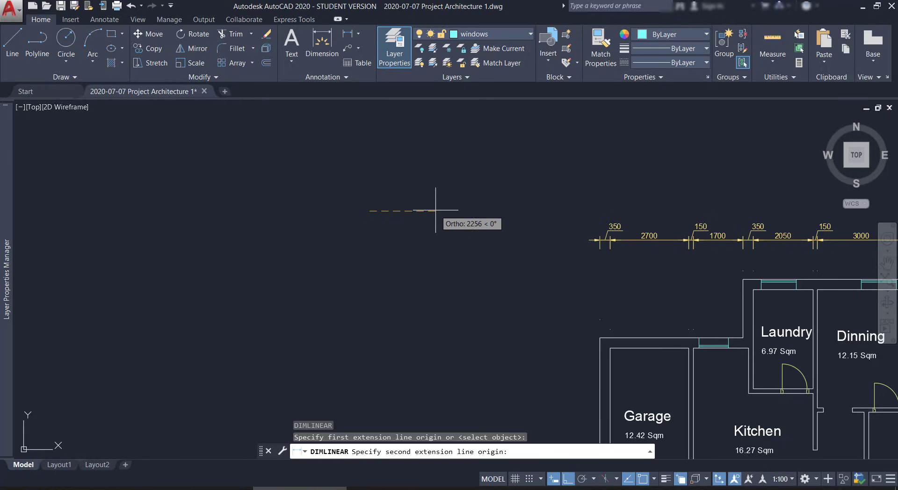
click(436, 211)
Place the test dimension line, set the layout viewport scale to 1:50, and show the layer list.
click(438, 193)
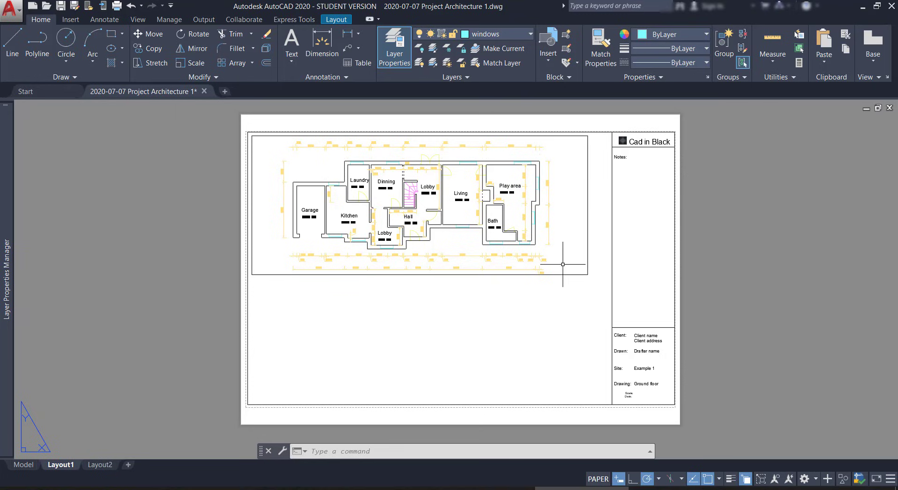
double_click(466, 251)
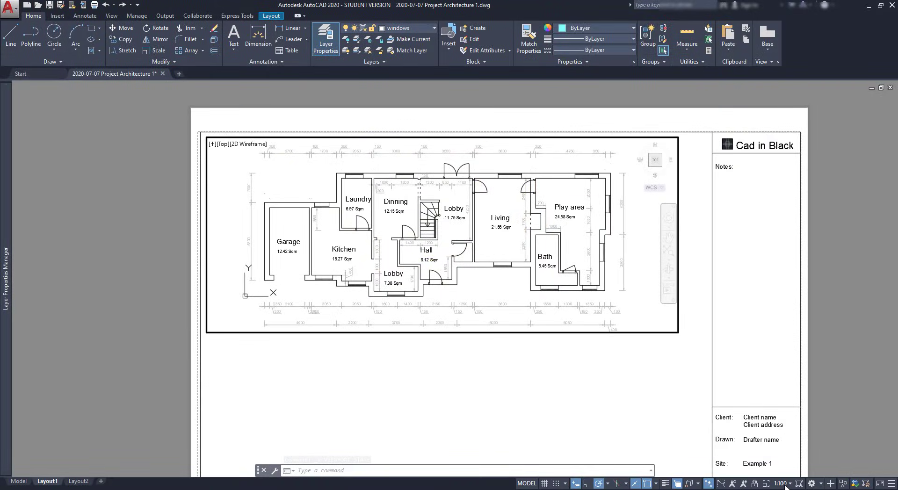
click(787, 485)
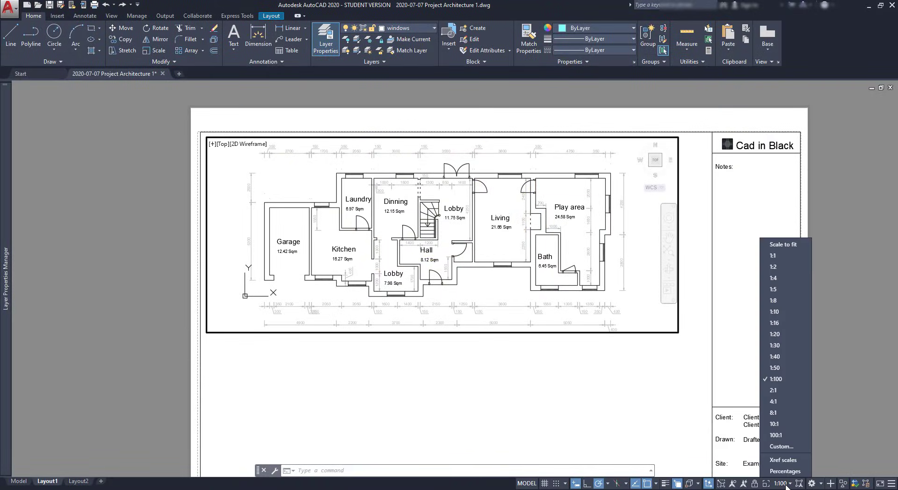
click(789, 369)
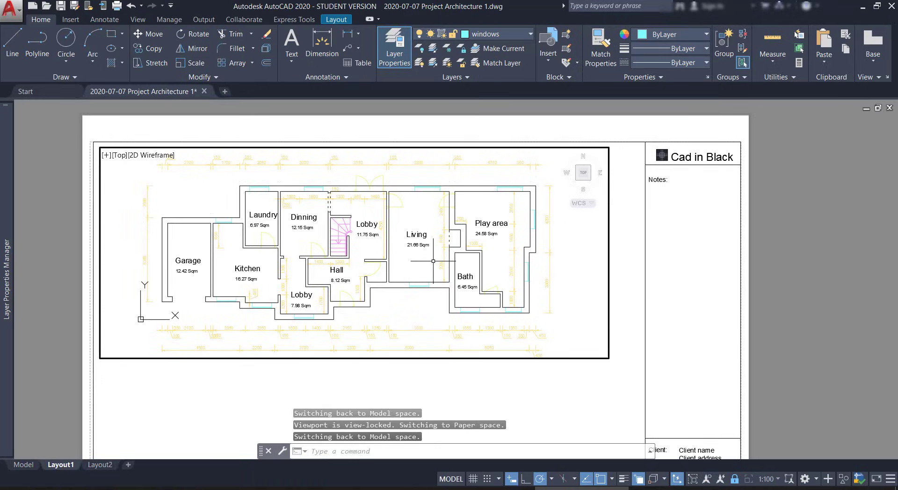
click(7, 280)
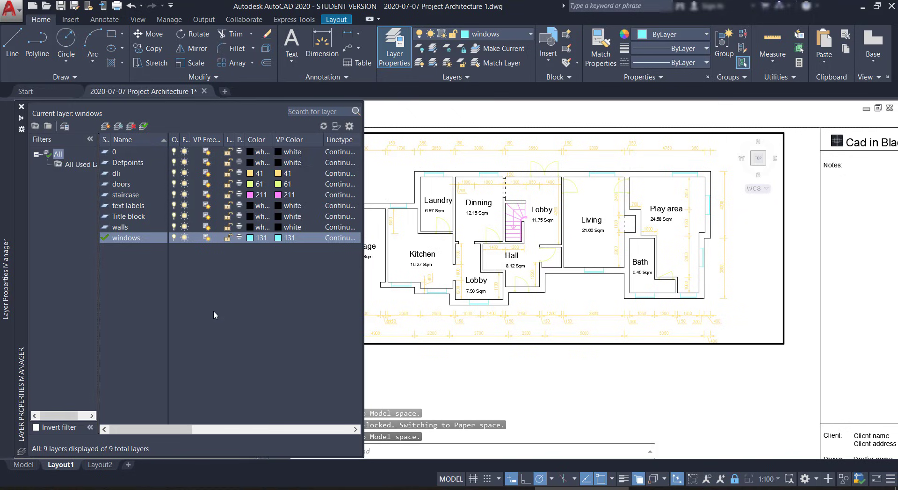
Set the dli layer's viewport colour to index colour 254 grey.
click(279, 173)
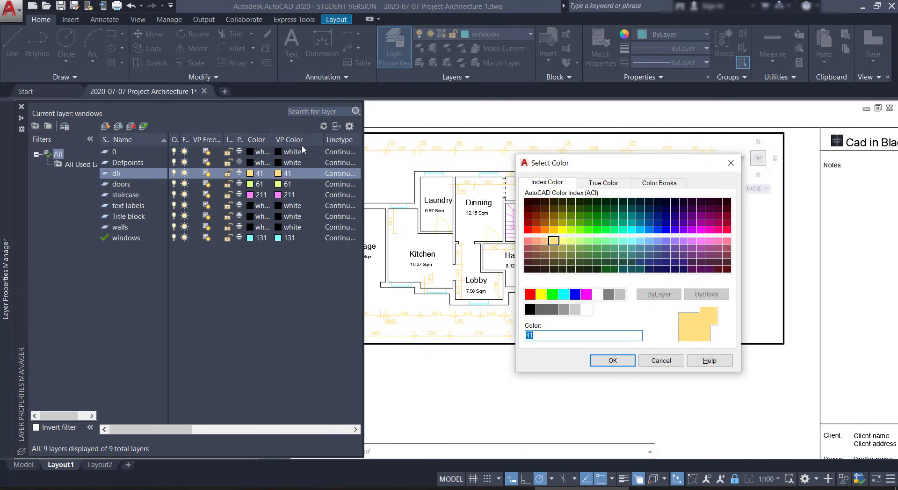
click(575, 309)
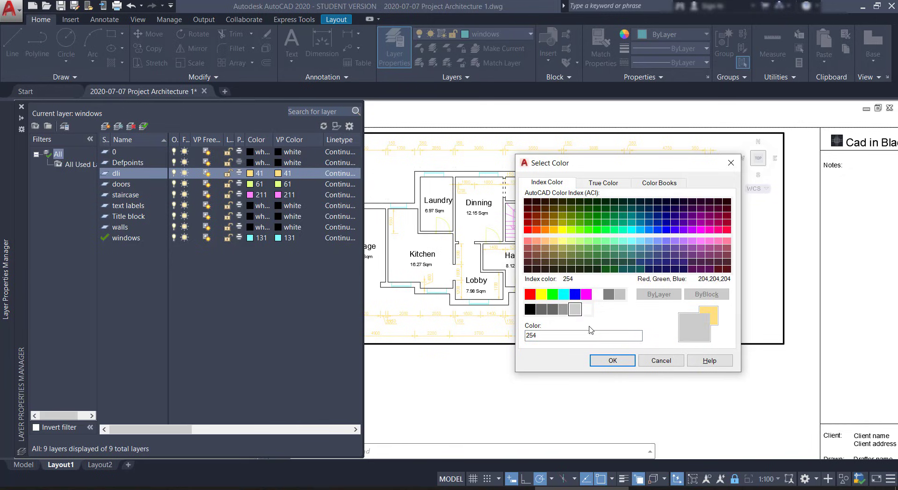
click(613, 361)
scroll(613, 366, up, 3)
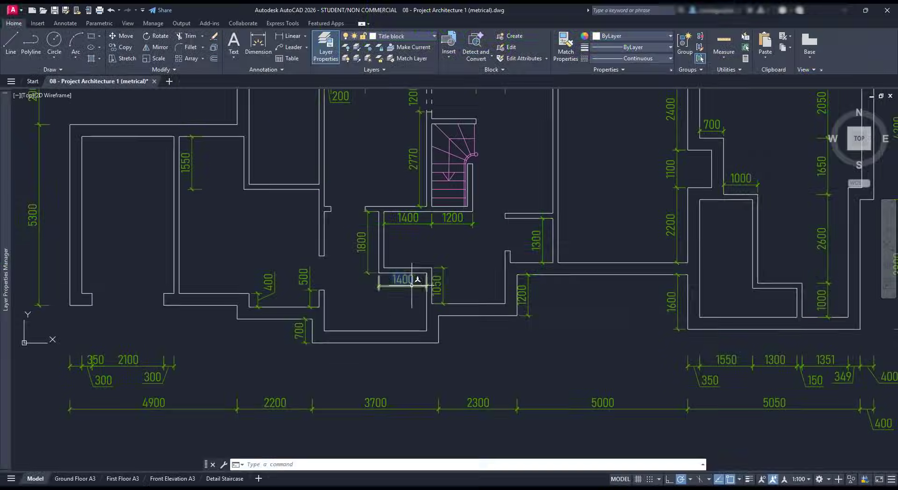
Select the 1400 dimension and all similar dimensions, then send them to the back.
click(412, 285)
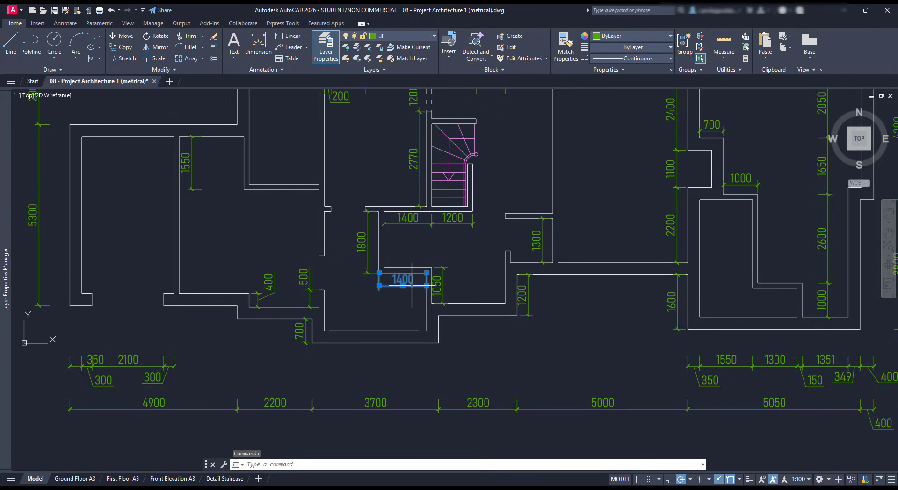
scroll(414, 285, up, 5)
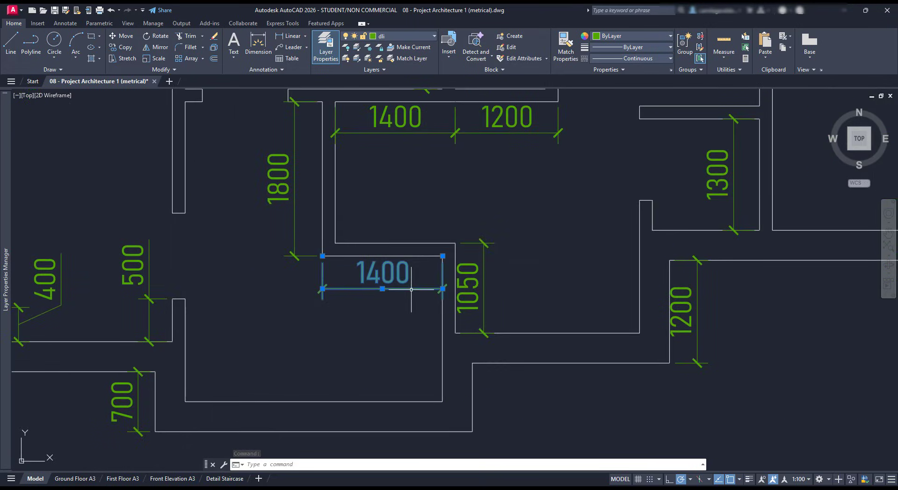
right_click(413, 286)
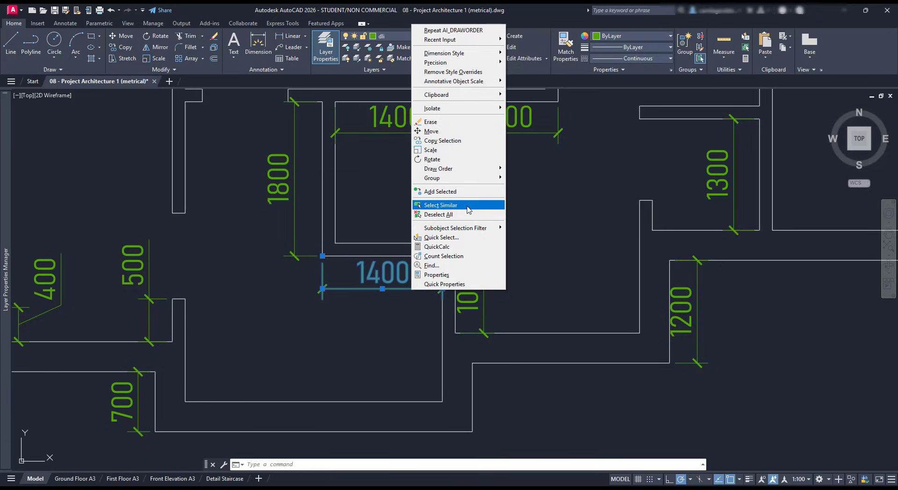
click(441, 206)
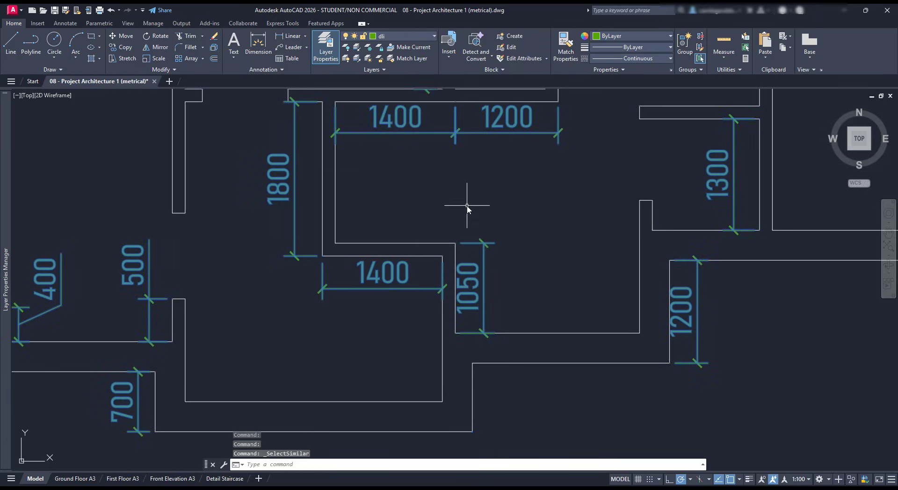
right_click(531, 214)
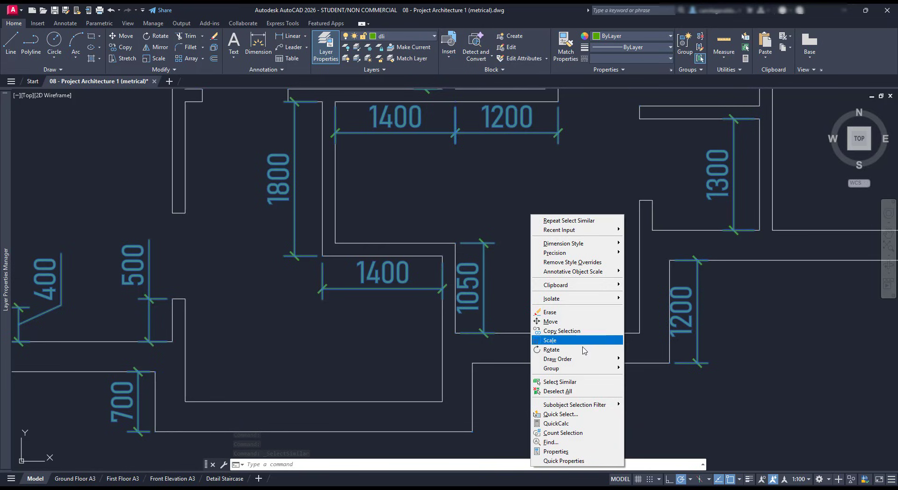
mouse_move(584, 359)
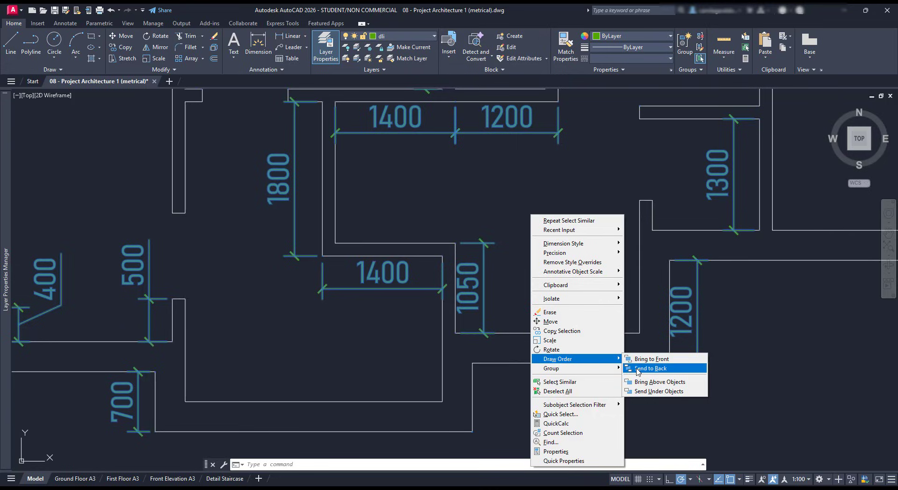
click(639, 372)
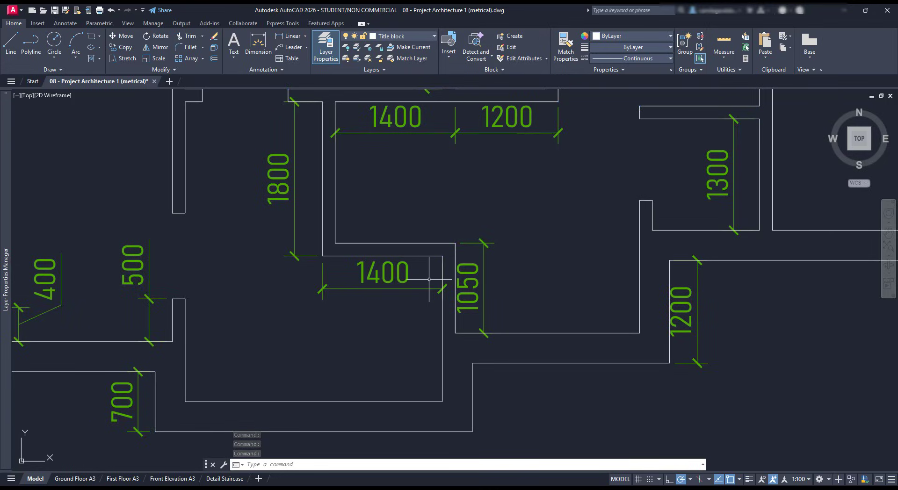
scroll(431, 281, up, 4)
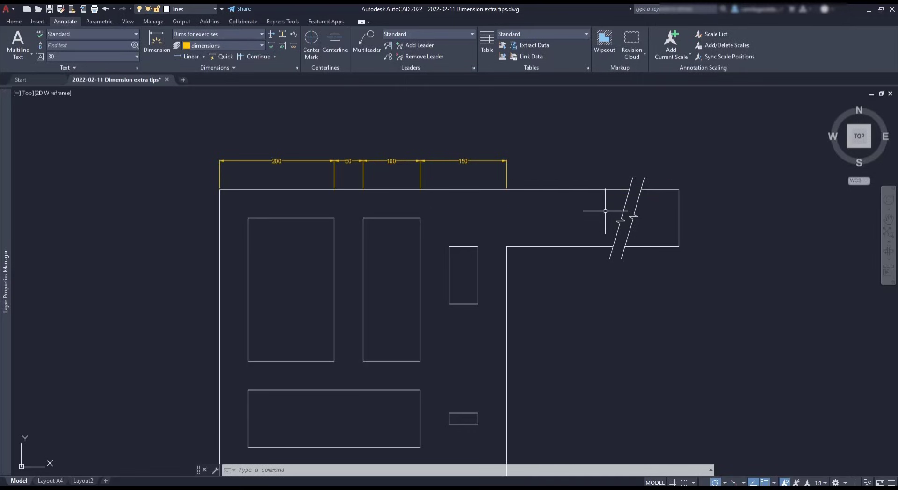
Run Continue from the 150 dimension and add a 300 dimension to the rectangle's right corner.
scroll(575, 196, up, 2)
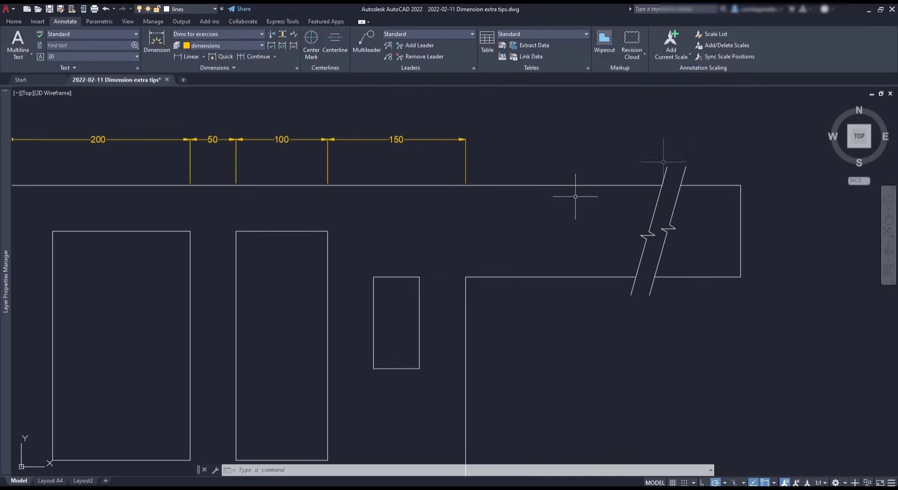
click(250, 58)
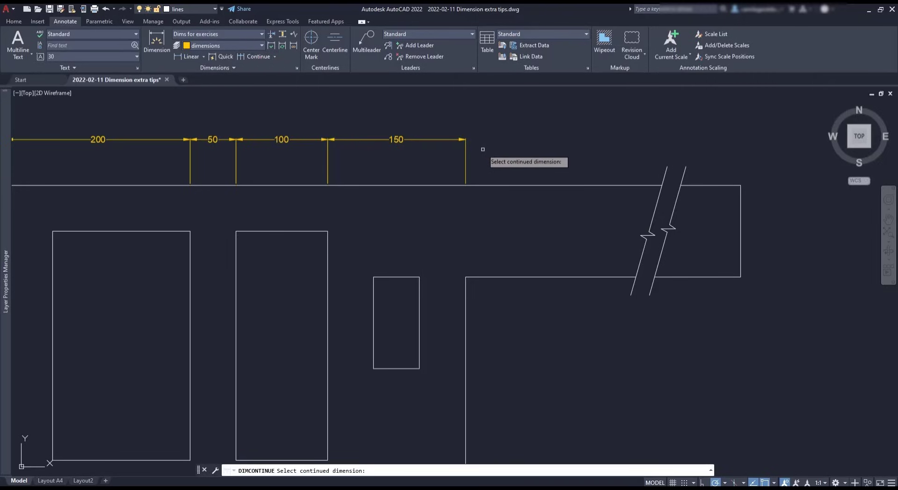
click(467, 148)
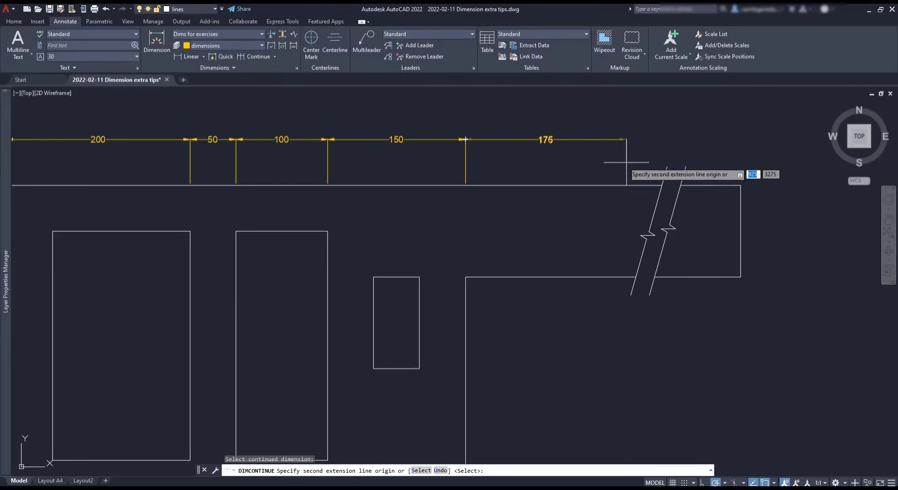
click(740, 186)
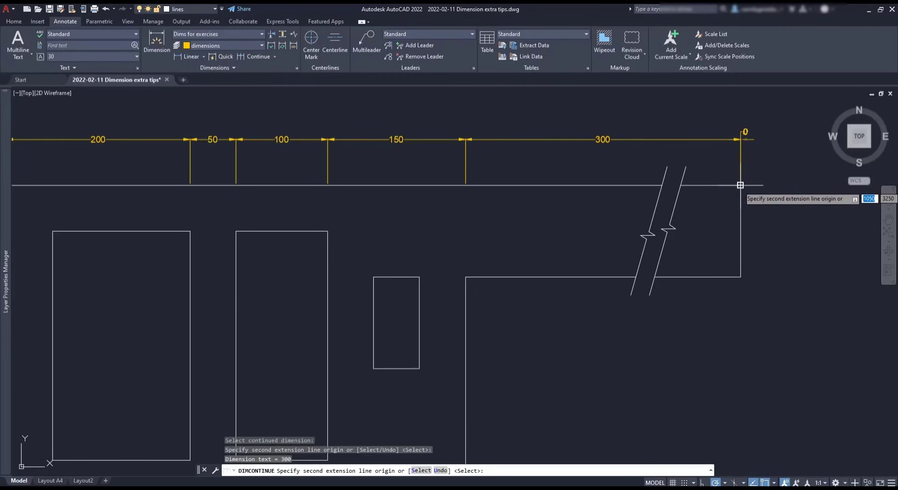
key(Escape)
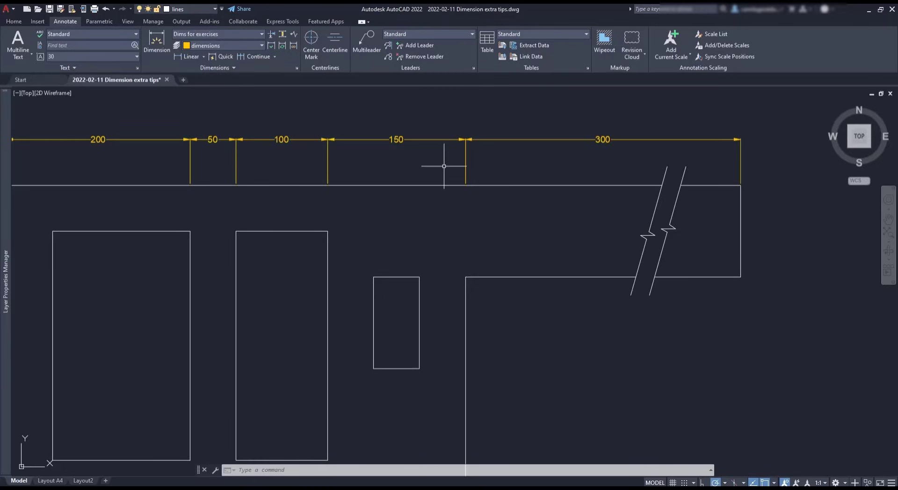
Add a jog line to the 300 dimension on the top wall.
click(294, 33)
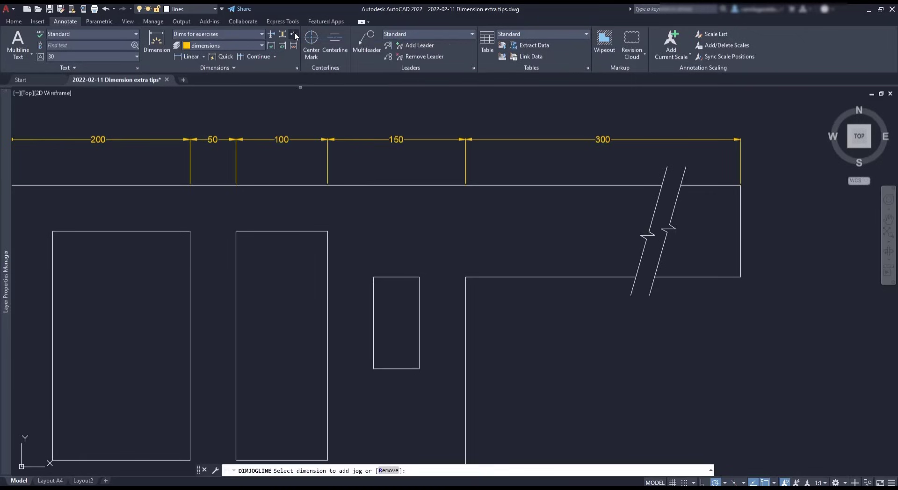
click(507, 140)
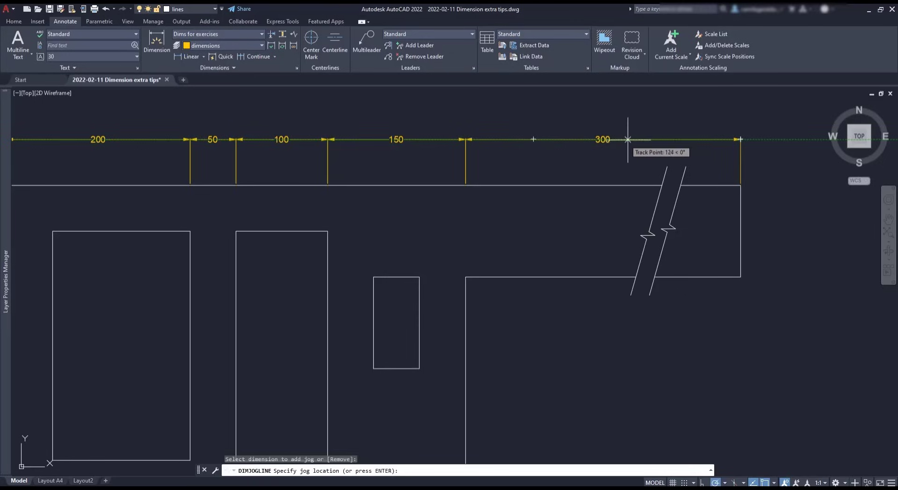
click(674, 140)
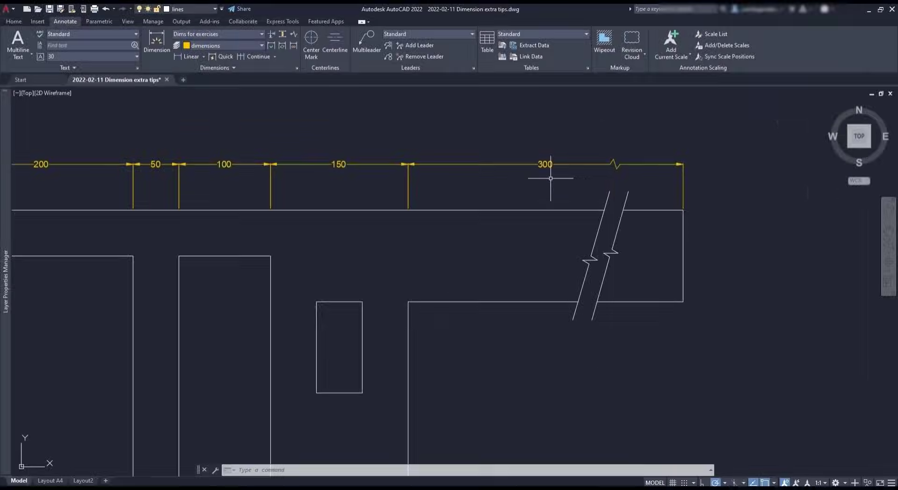
Override the jogged dimension's text to read 1500 instead of 300.
double_click(545, 164)
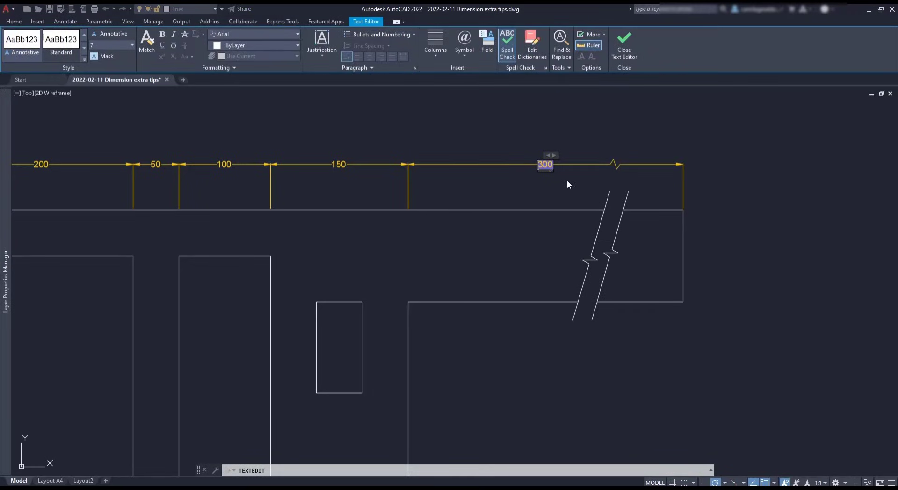
text(1500)
key(Delete)
click(572, 182)
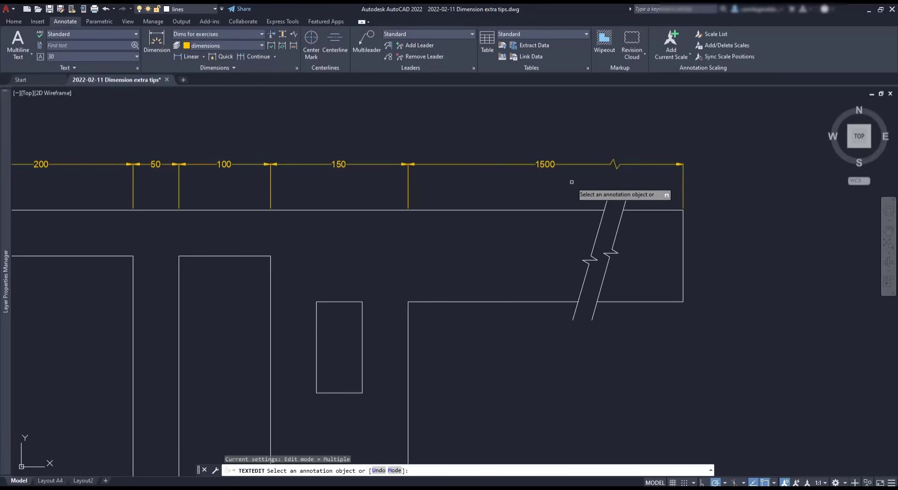
key(Return)
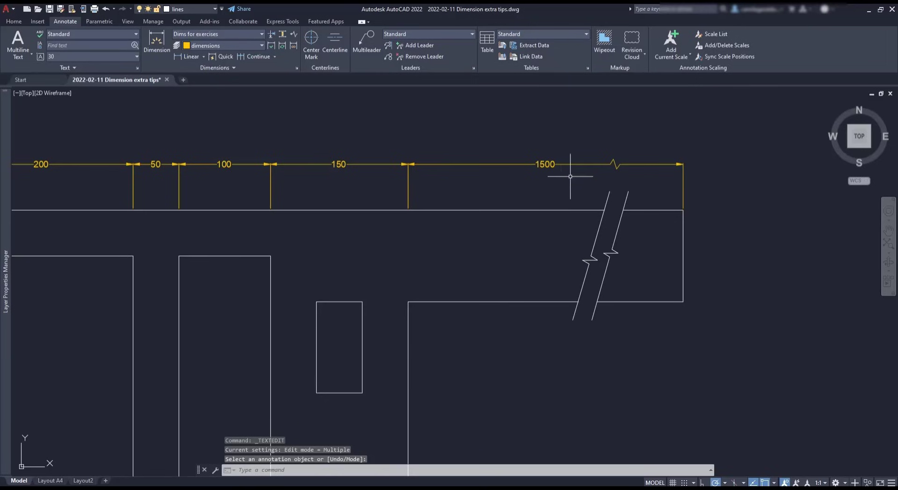
Clear the 1500 text override in Quick Properties so the dimension shows 300 again.
click(574, 164)
right_click(574, 165)
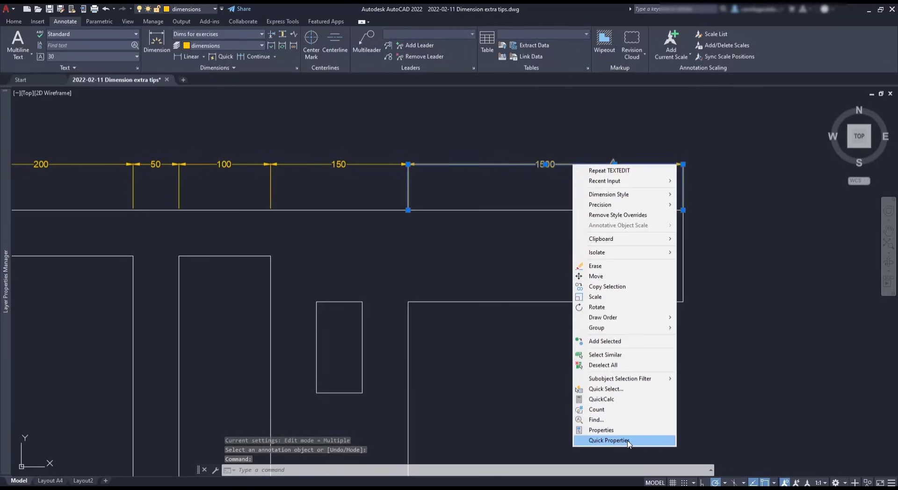
click(608, 441)
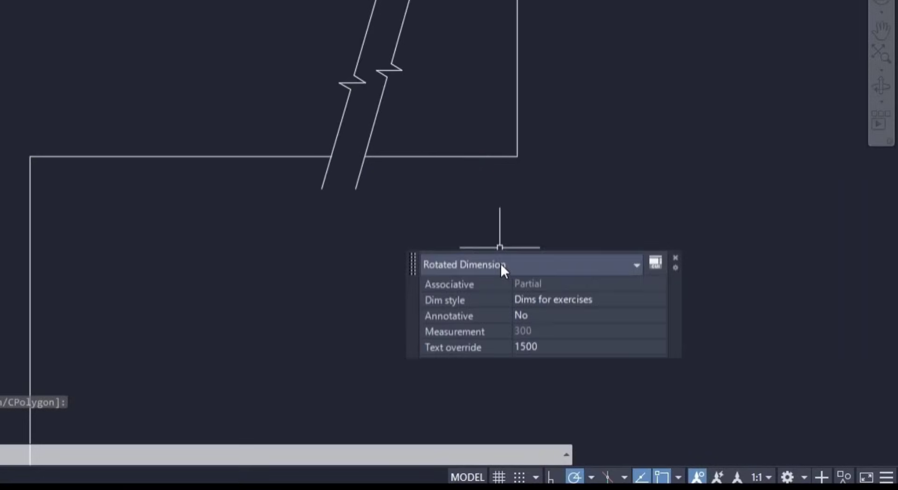
click(704, 364)
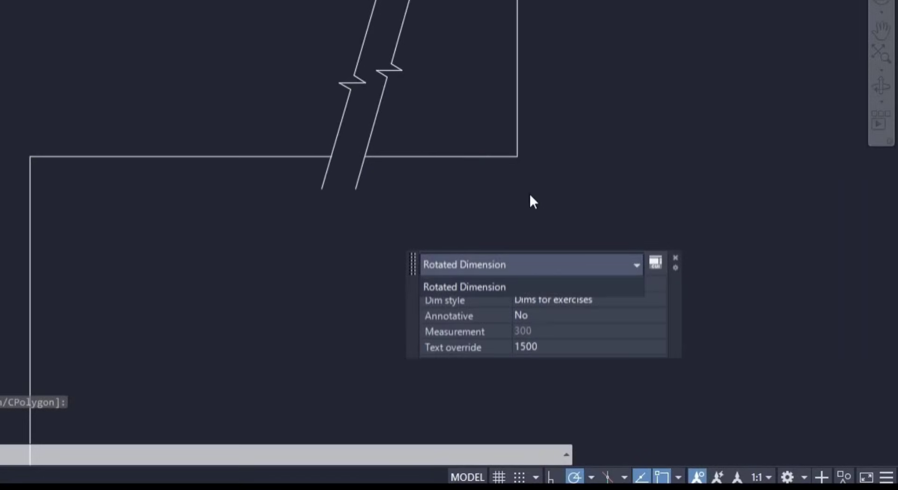
click(554, 350)
click(545, 349)
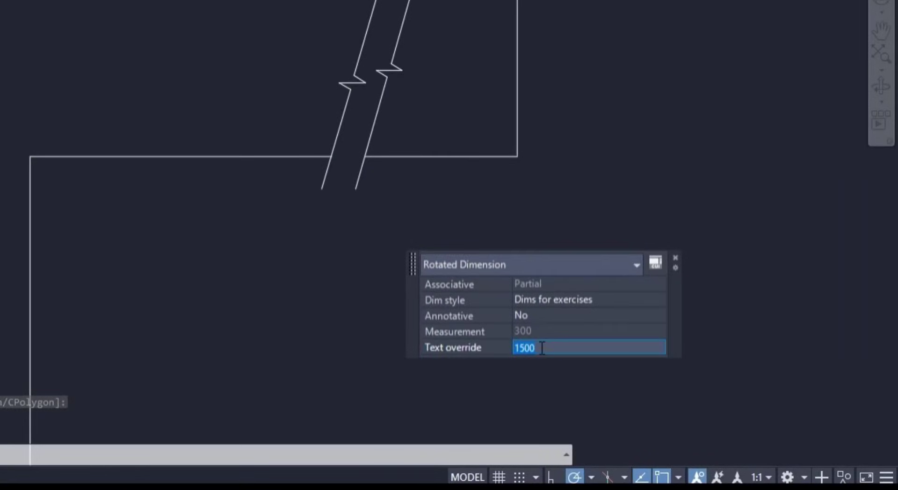
key(BackSpace)
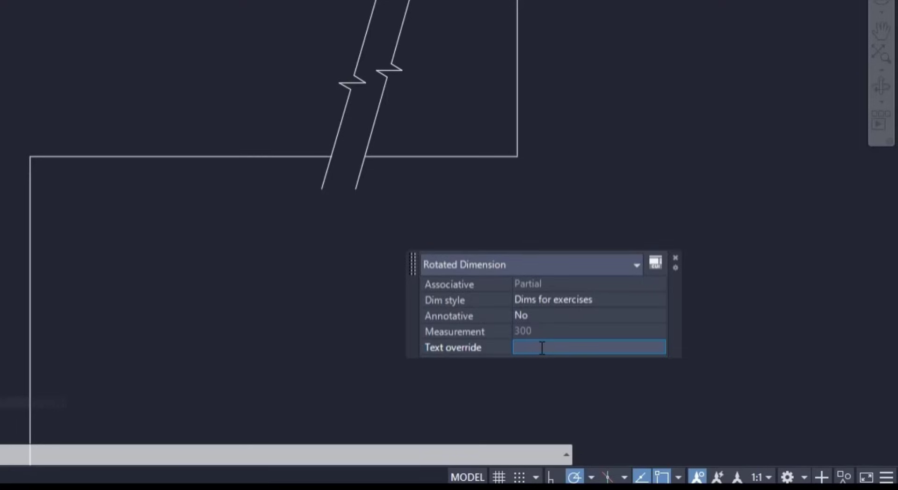
click(675, 258)
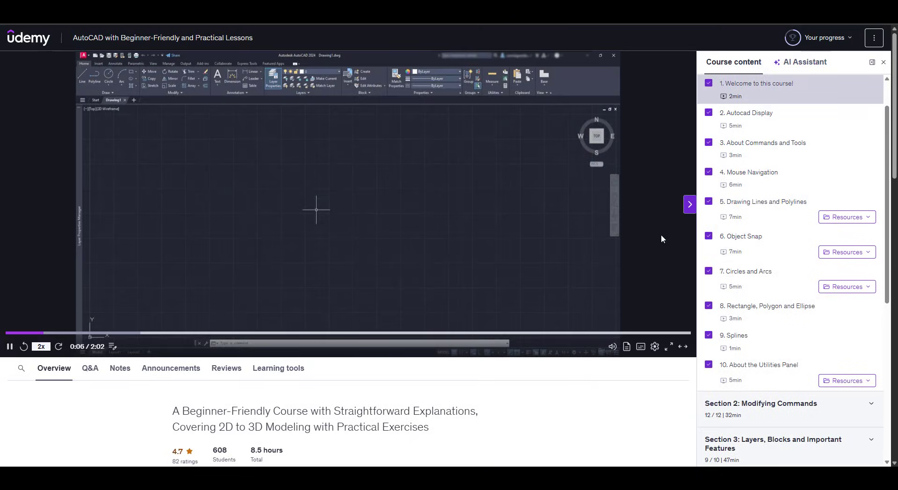
Scroll down the Course content sidebar in the Udemy course player.
scroll(761, 254, down, 4)
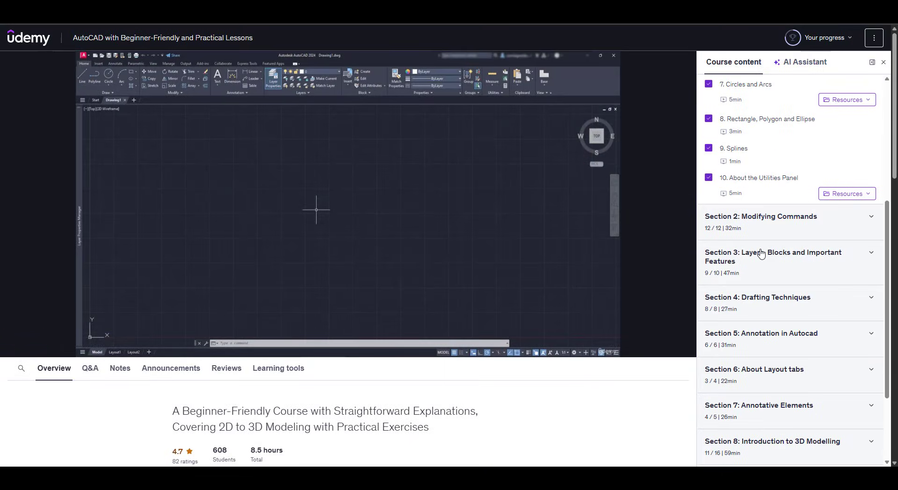